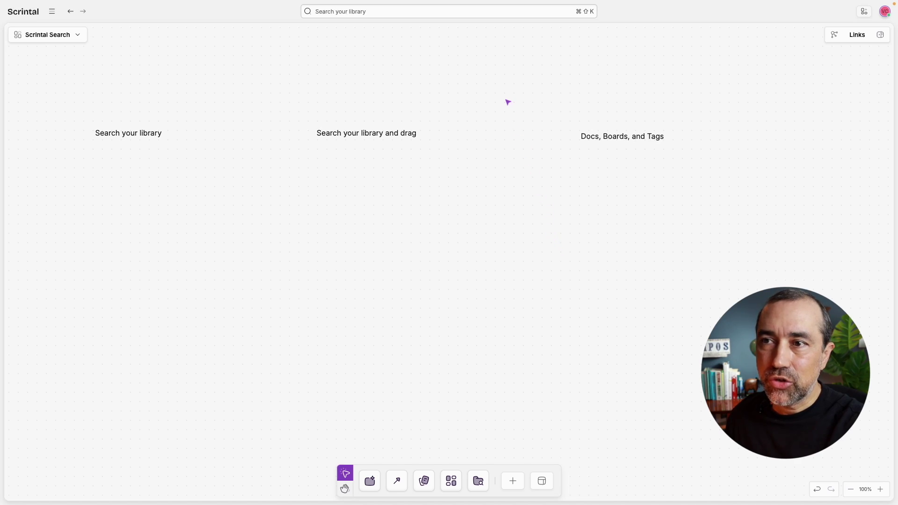
Step: Search the library for "containers", preview Static Containers and Timeline Container, then view Timeline Container full page
click(473, 14)
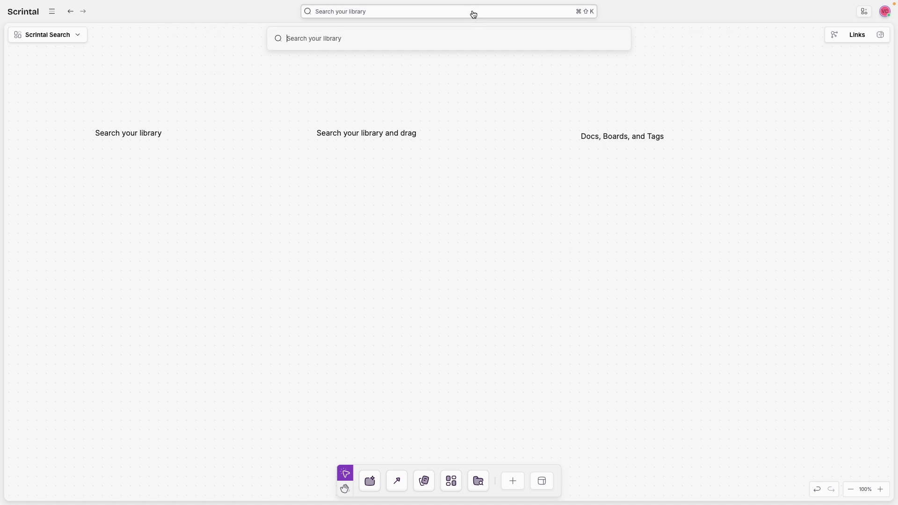
text(containers)
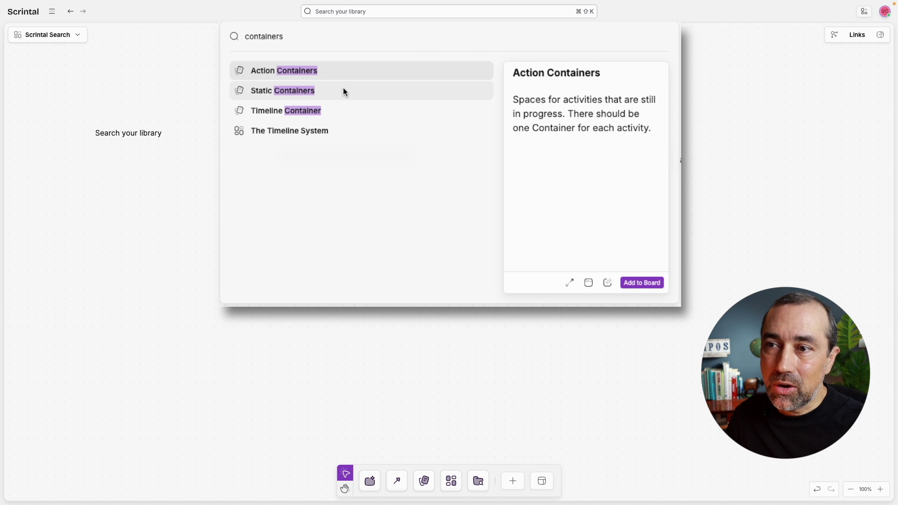
click(343, 90)
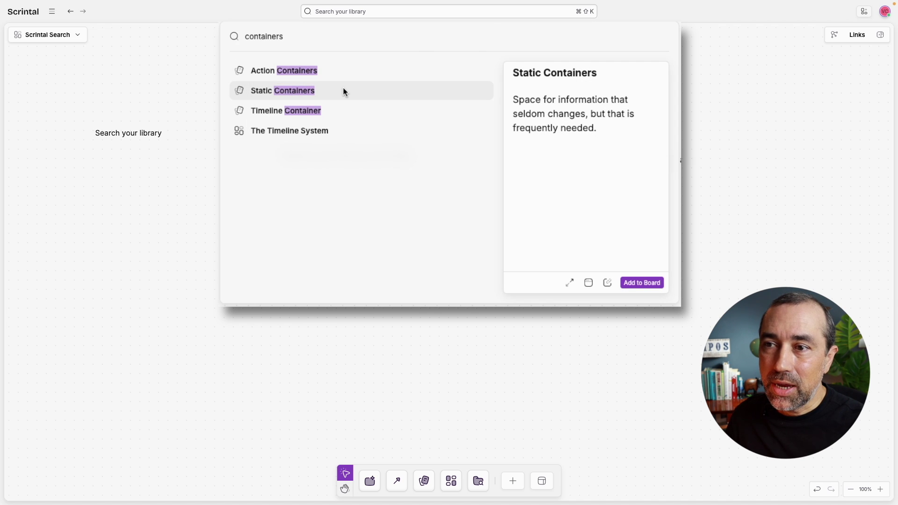
click(338, 114)
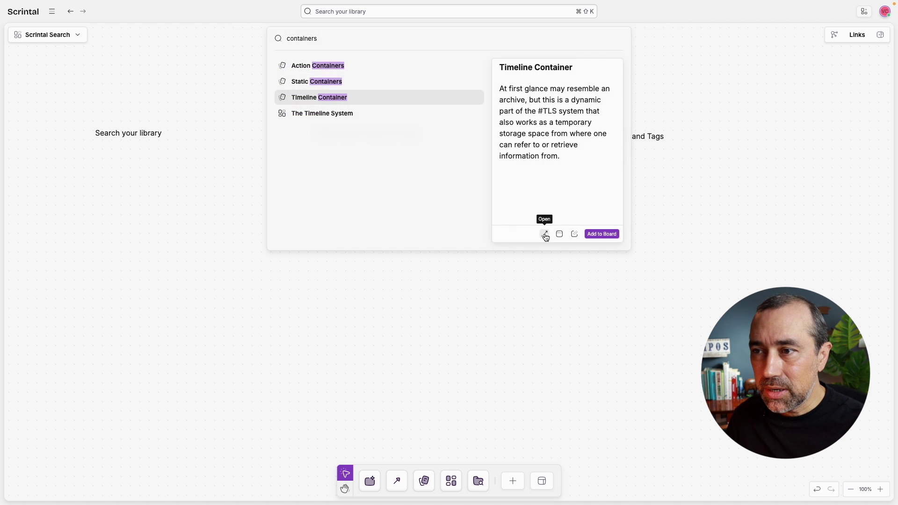
click(544, 236)
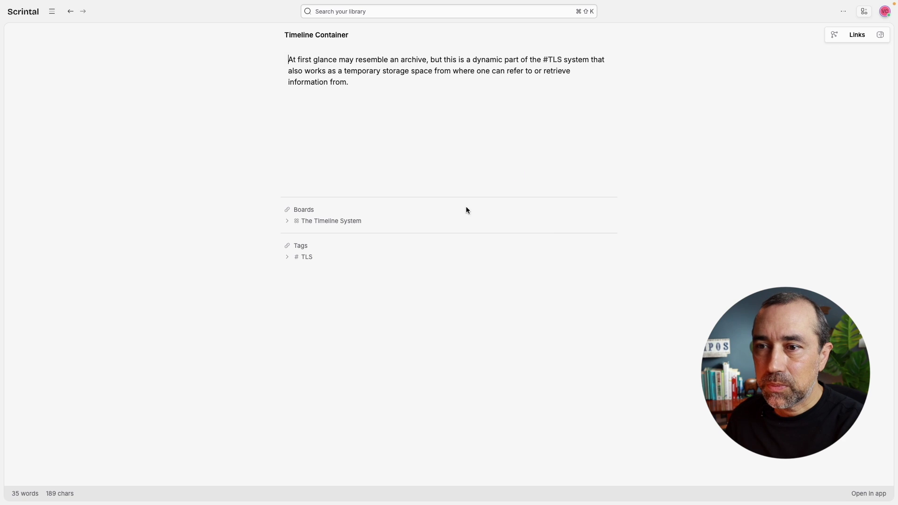
Step: Return to the Scrintal Search board and briefly view Timeline Container in a floating window
click(70, 12)
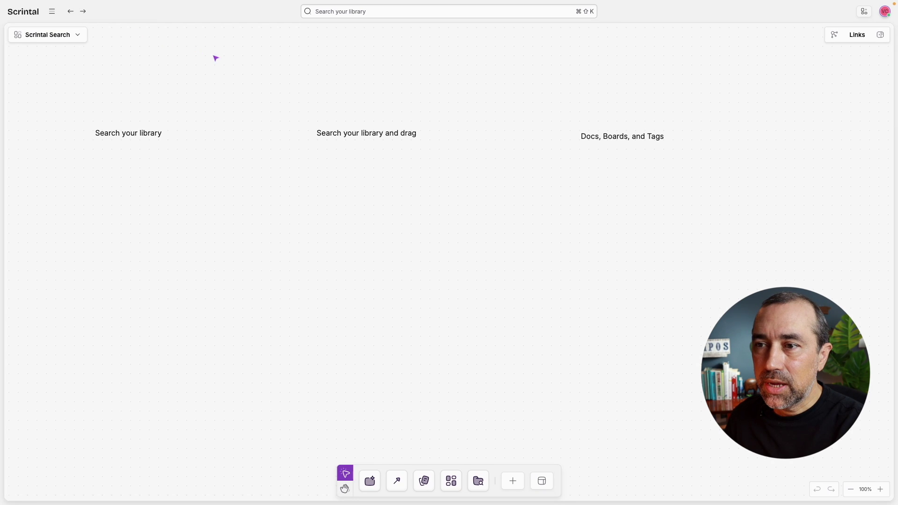
click(342, 15)
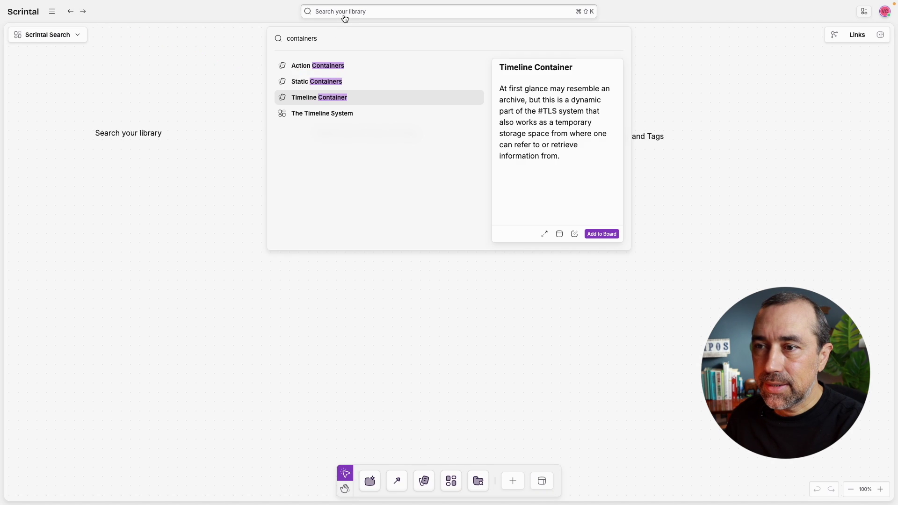
click(560, 234)
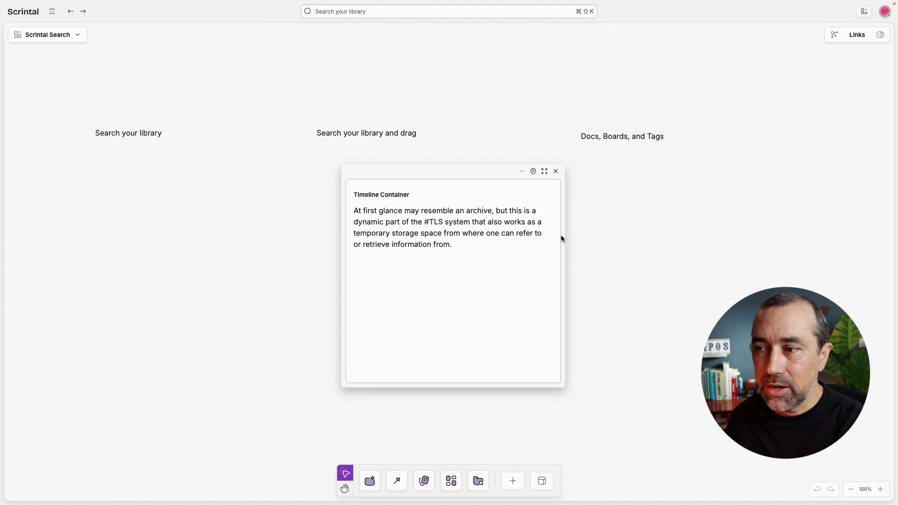
click(555, 171)
Step: Copy a link to Timeline Container and place it as a card below the Search your library heading
click(509, 18)
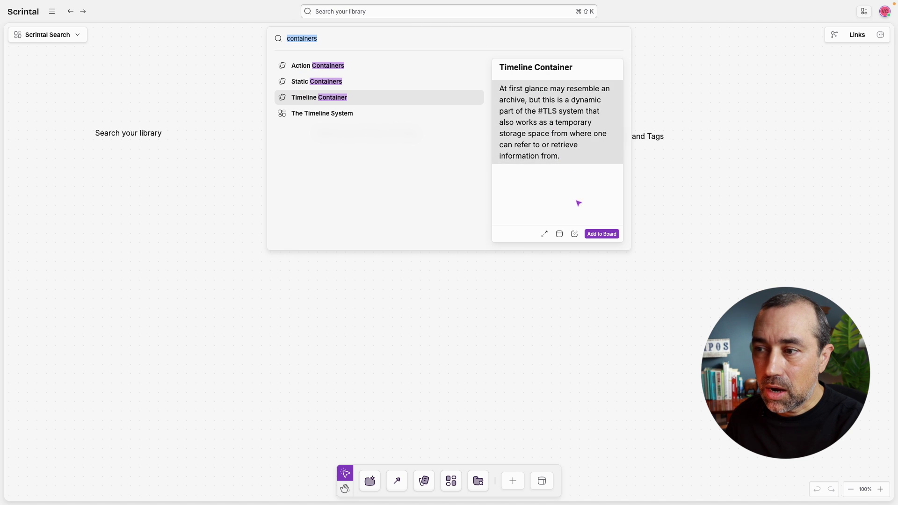
click(575, 233)
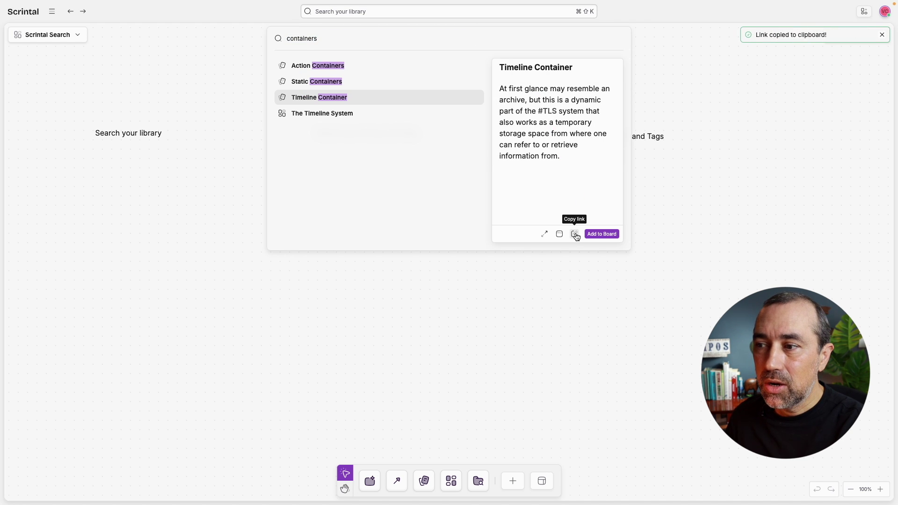
click(601, 234)
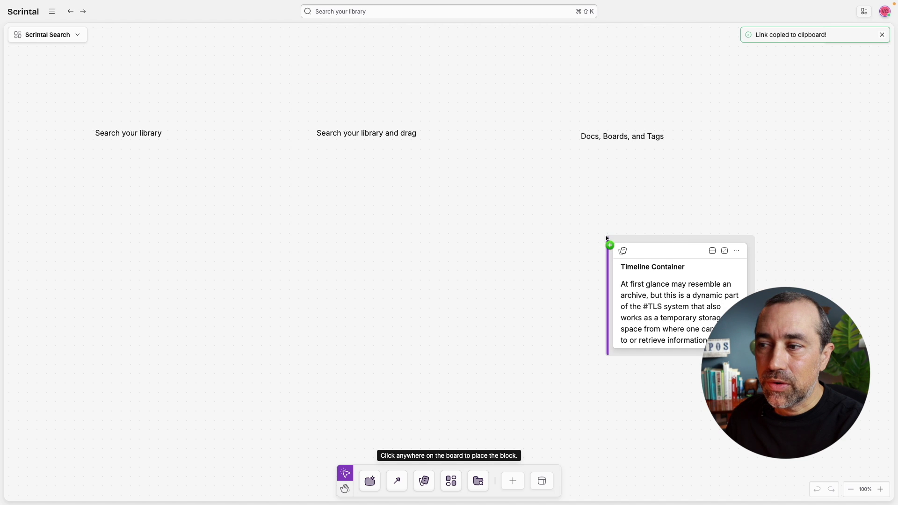
click(43, 154)
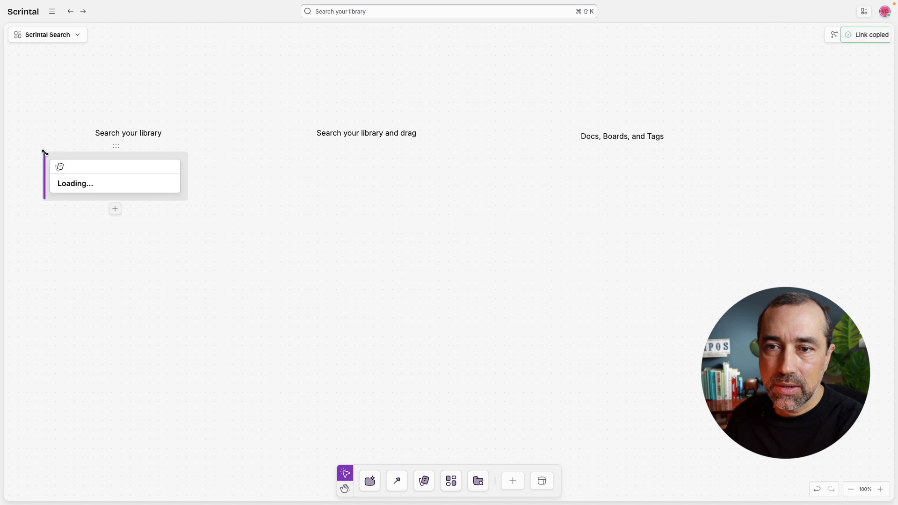
Step: Search the library sidebar for "containers" and filter the results to the #TLS tag
click(50, 12)
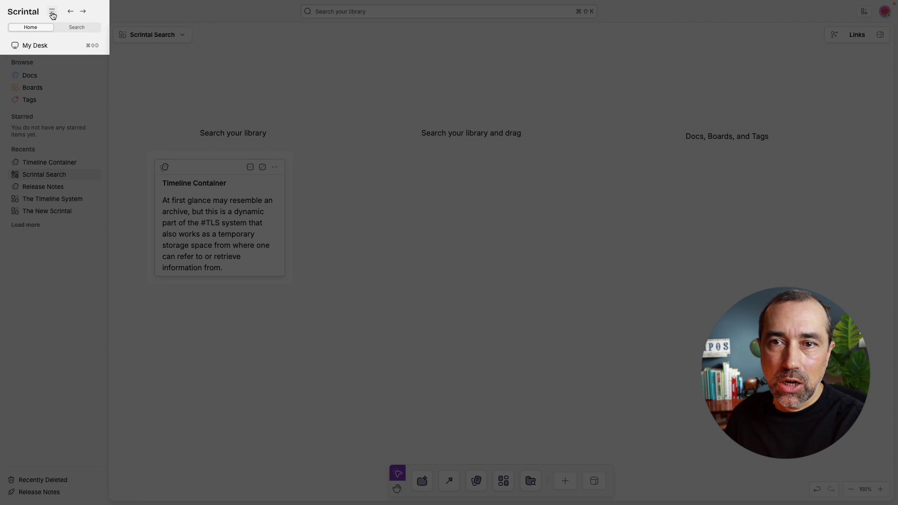
click(91, 29)
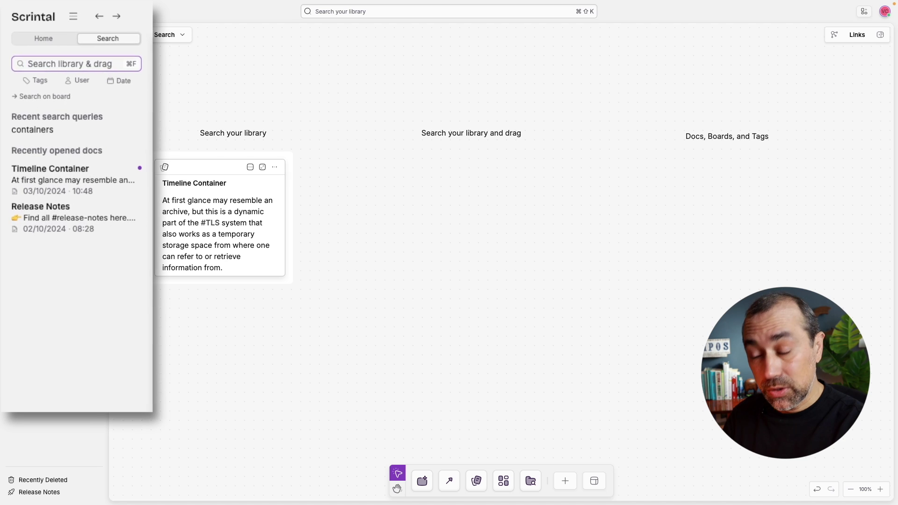
text(containers)
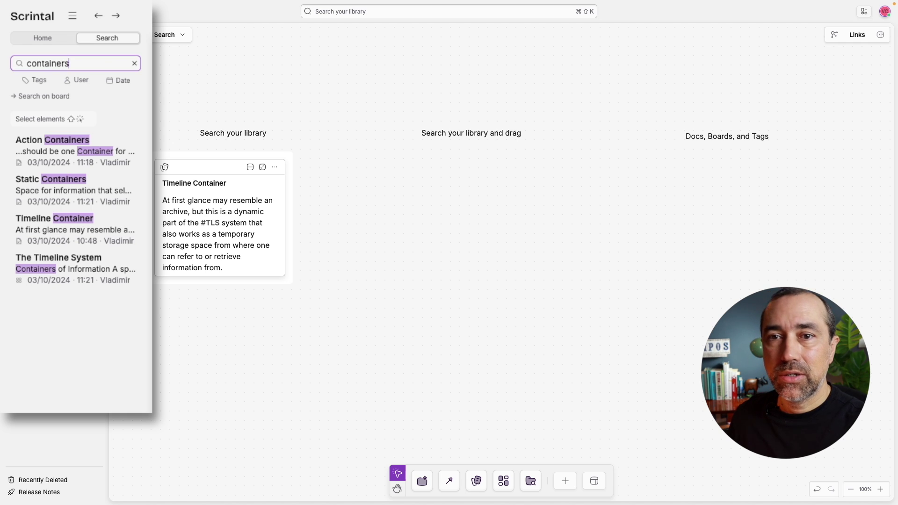
click(40, 83)
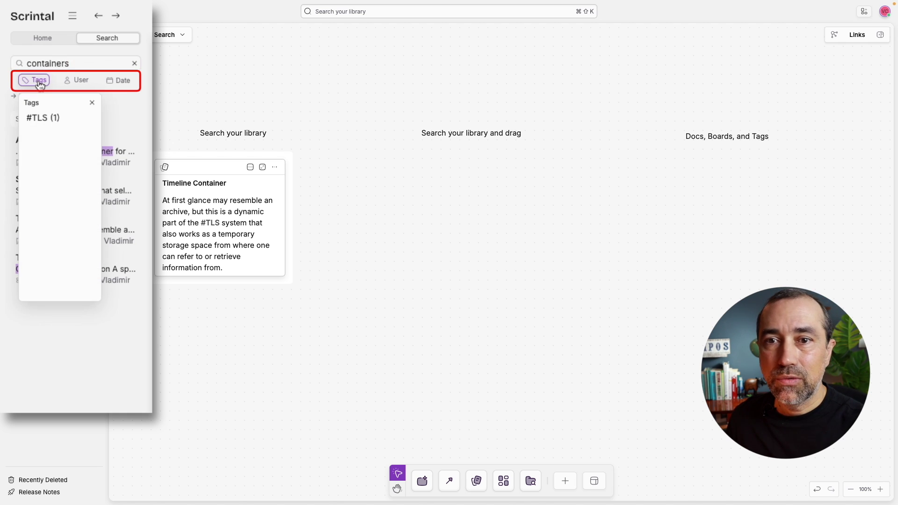
click(63, 120)
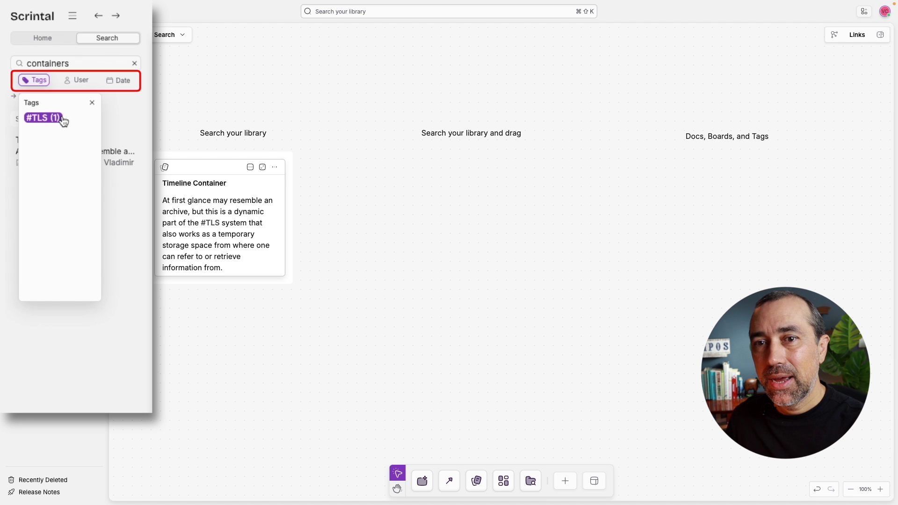
key(Escape)
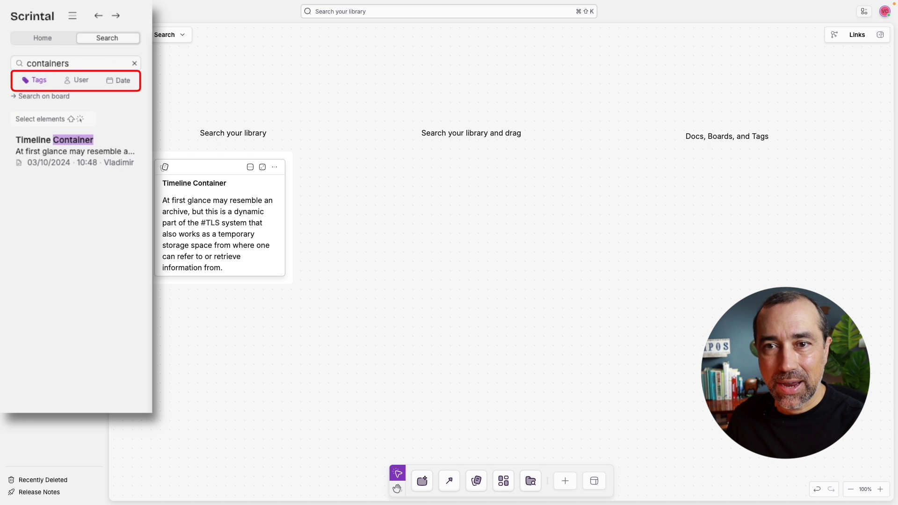
Step: Filter the results to the single author and bring up the date range picker
click(81, 82)
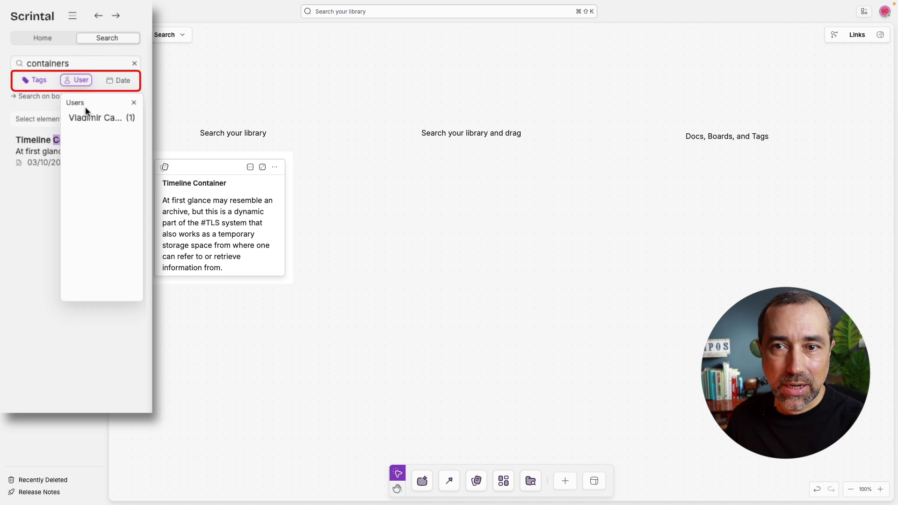
click(87, 119)
key(Escape)
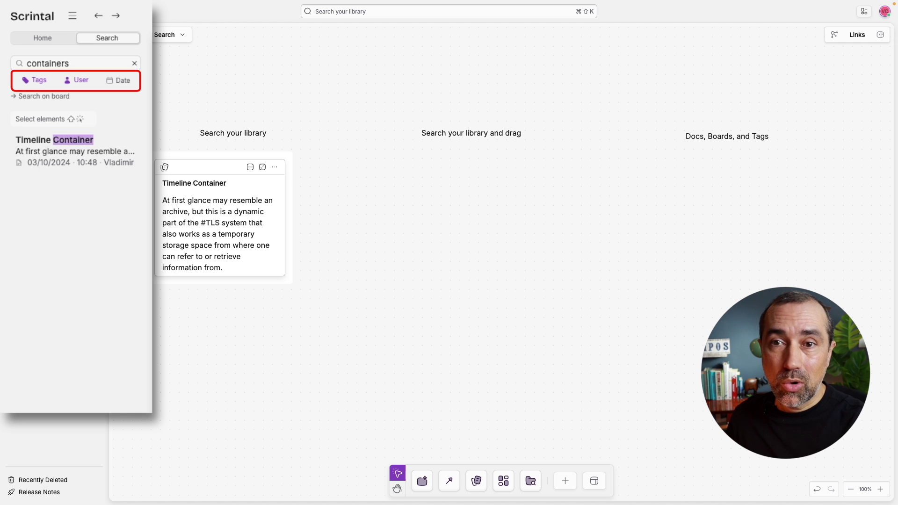
click(121, 81)
Step: Apply a date filter of 1–8 September 2024 to the containers search
click(119, 112)
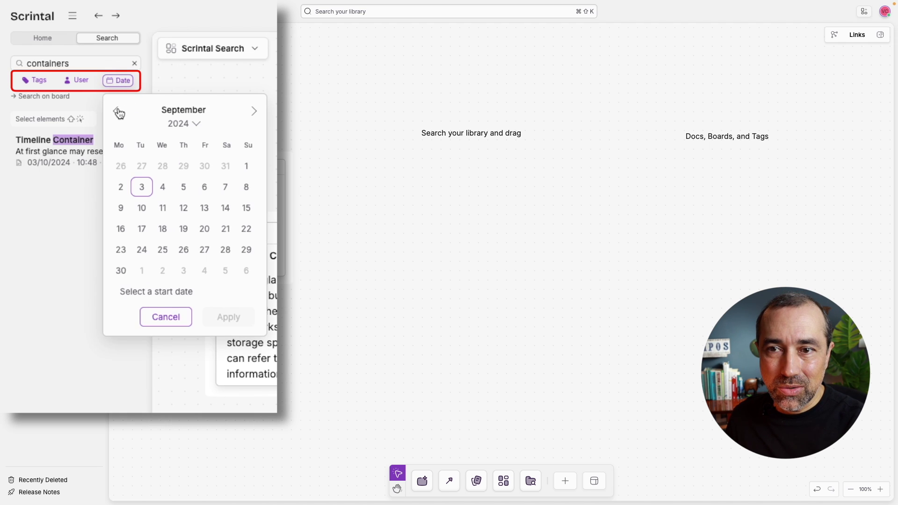
click(247, 168)
click(247, 187)
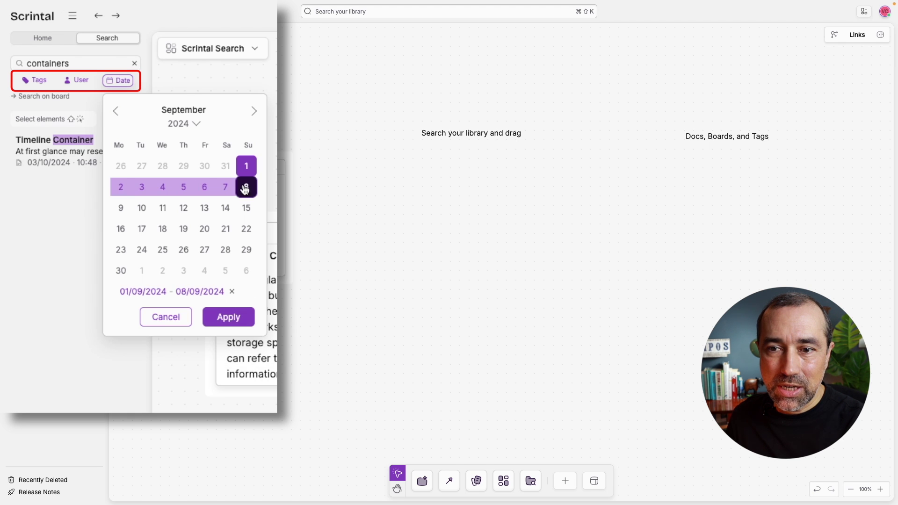
click(223, 317)
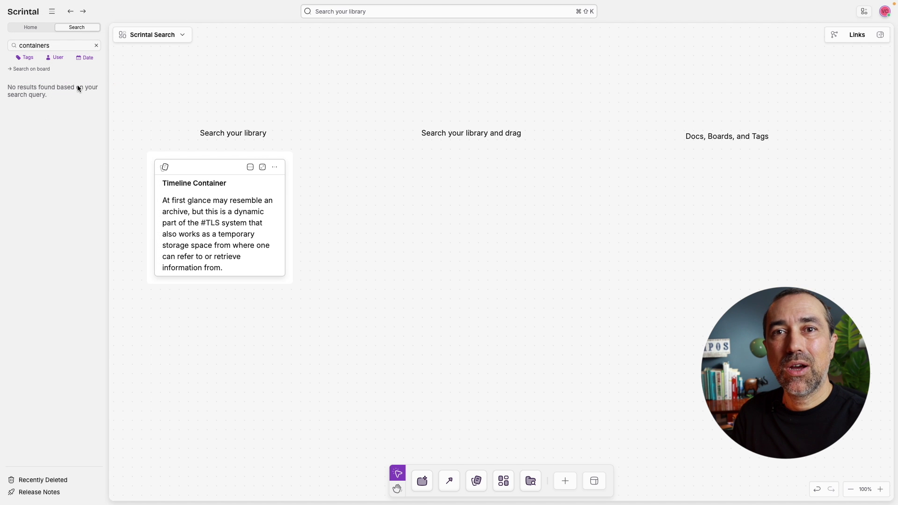
Step: Clear the September 1–8 date range from the search
click(83, 62)
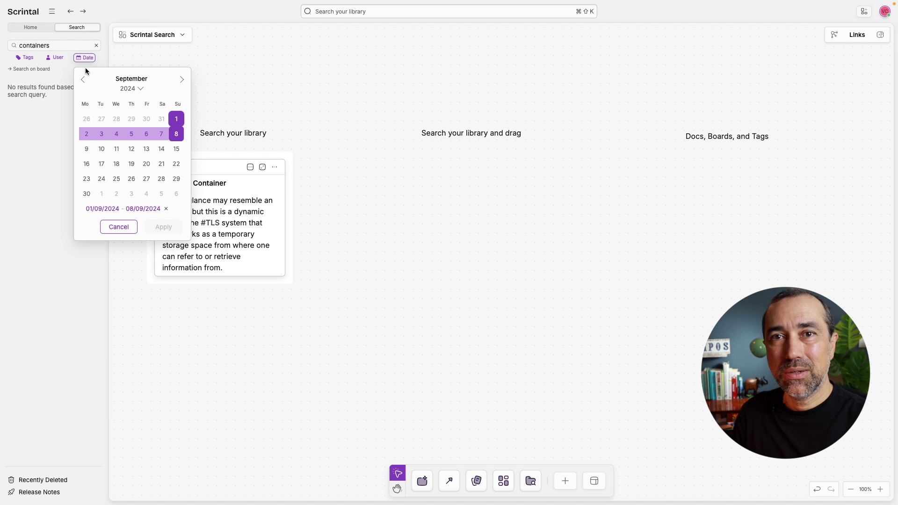
click(167, 213)
click(160, 228)
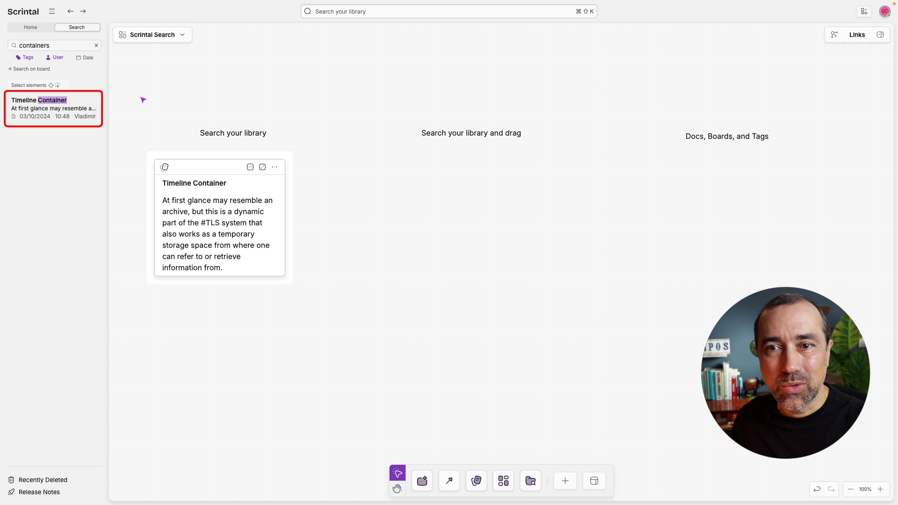
Step: Review the User and Tags filters, then drop all filters so all four Containers results appear
click(57, 58)
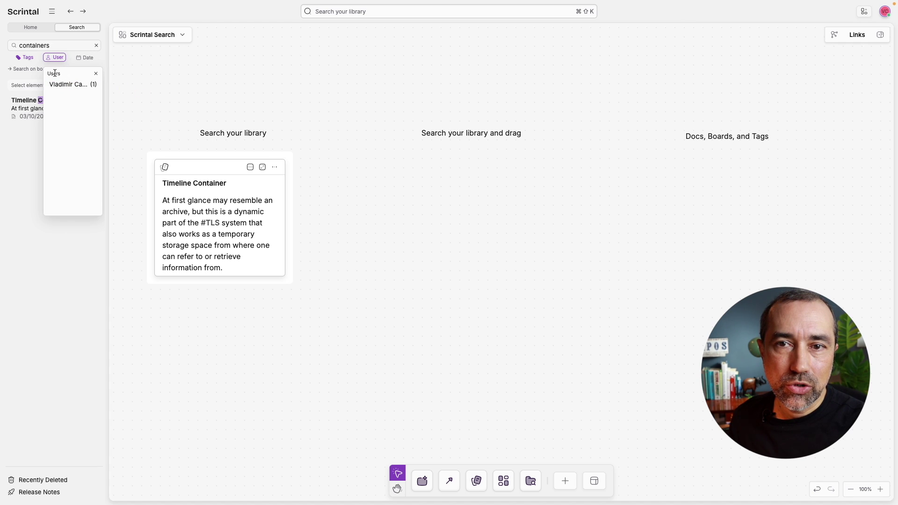
click(29, 58)
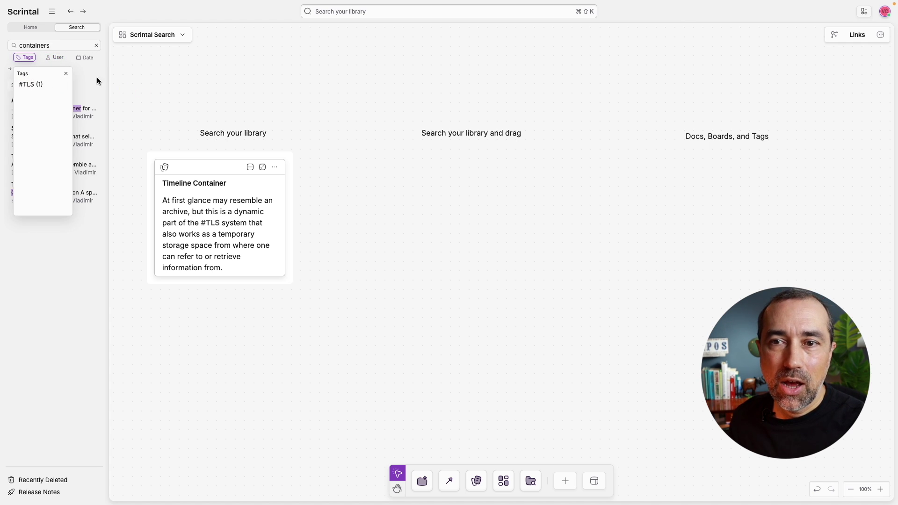
click(145, 83)
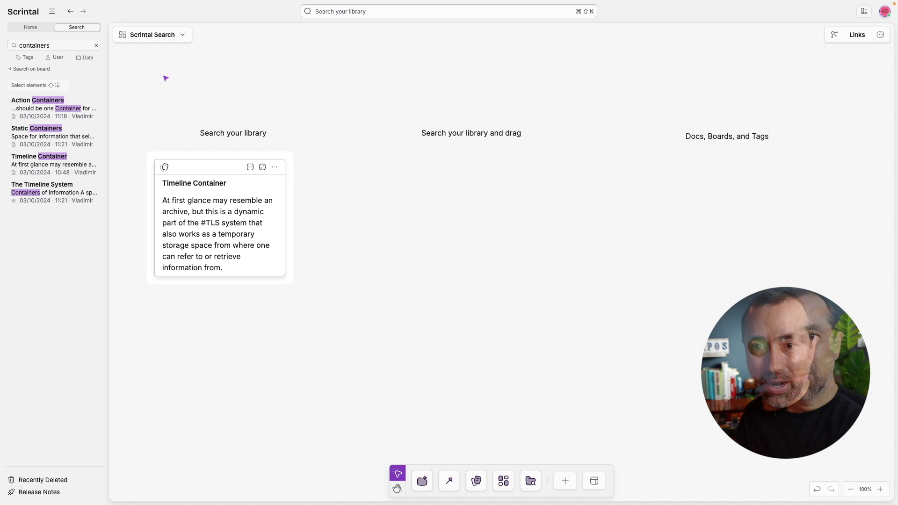
Step: Drag the Timeline Container doc and The Timeline System board onto the canvas under the middle heading
drag(54, 169, 429, 181)
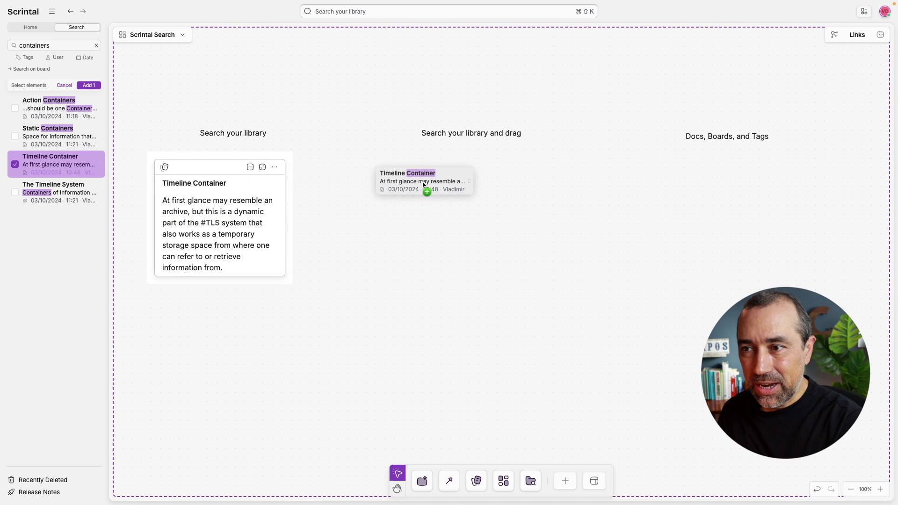
drag(503, 176, 465, 159)
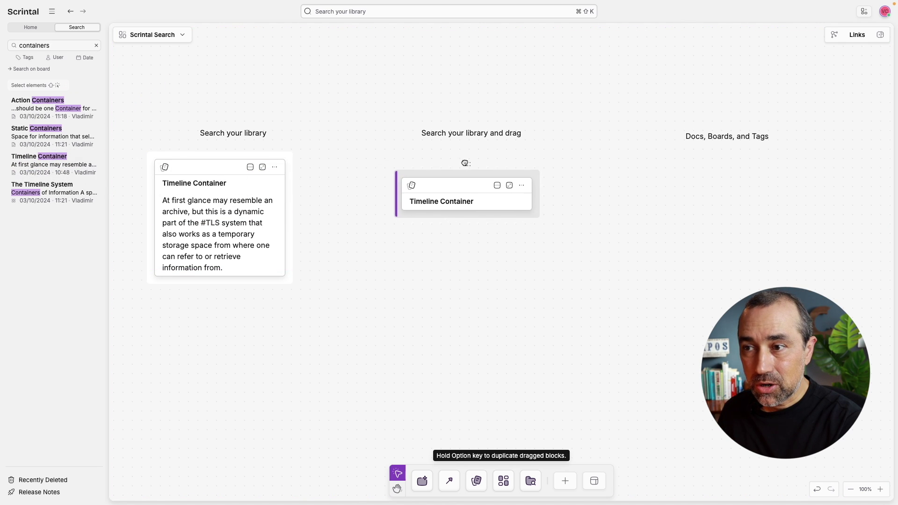
mouse_move(42, 188)
mouse_down()
mouse_move(478, 251)
mouse_move(447, 235)
mouse_up()
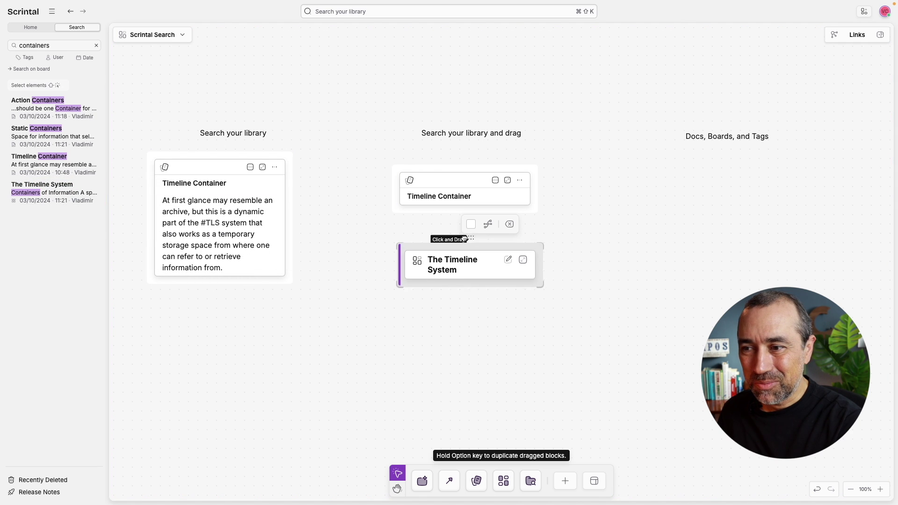
click(360, 92)
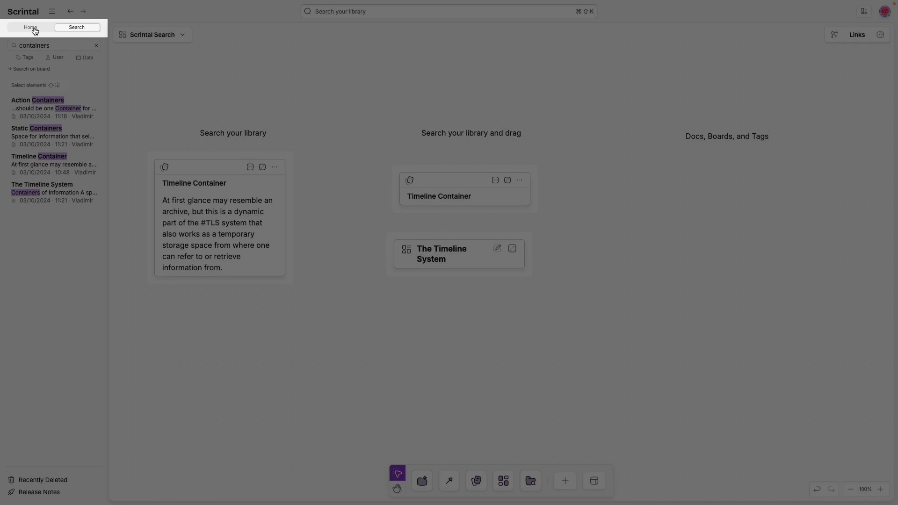
click(38, 30)
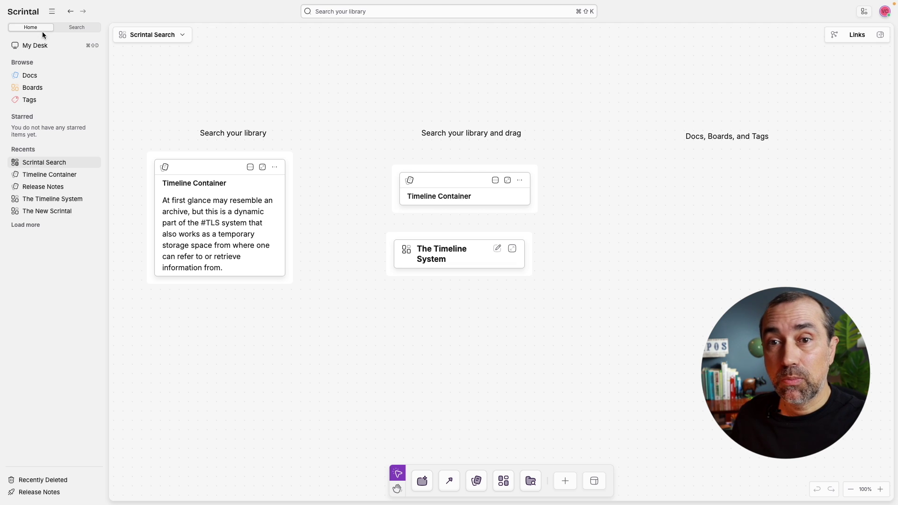
Step: Browse Docs, Boards and Tags, filter Docs by "desk" to find My Desk, then clear the query
click(42, 76)
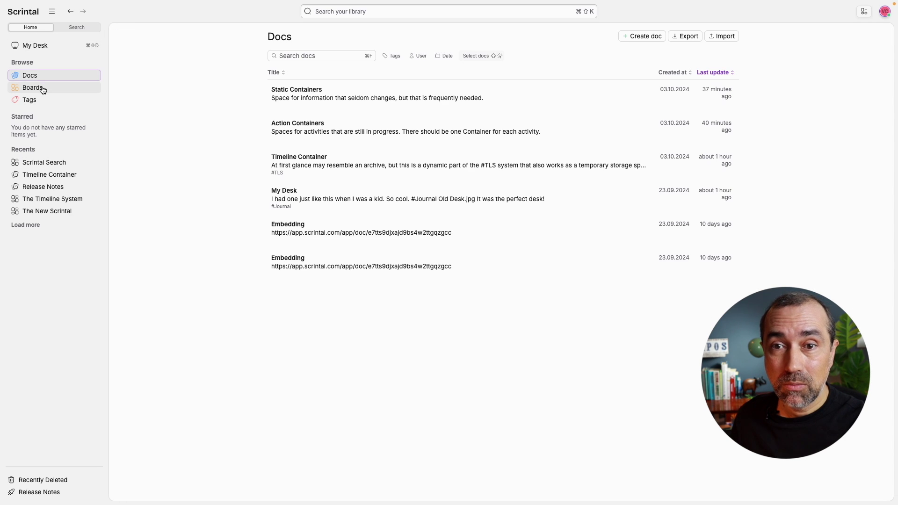
click(34, 88)
click(40, 102)
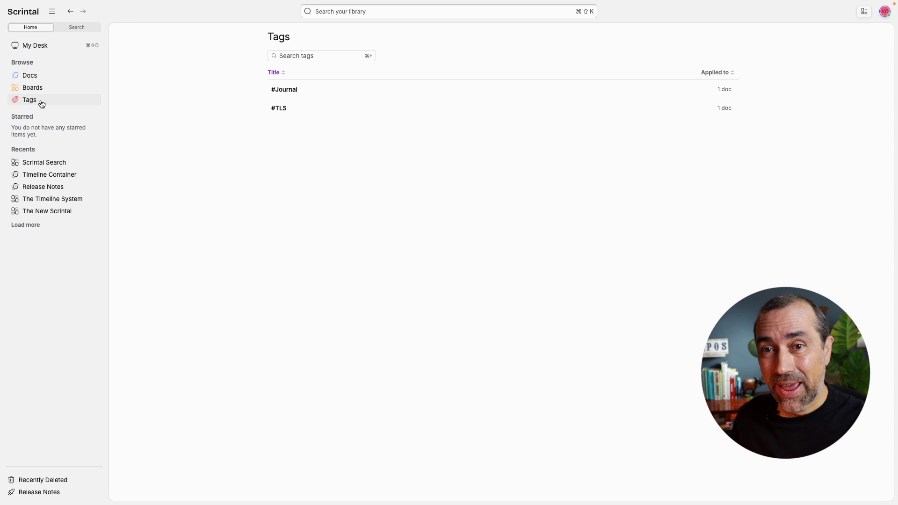
click(47, 76)
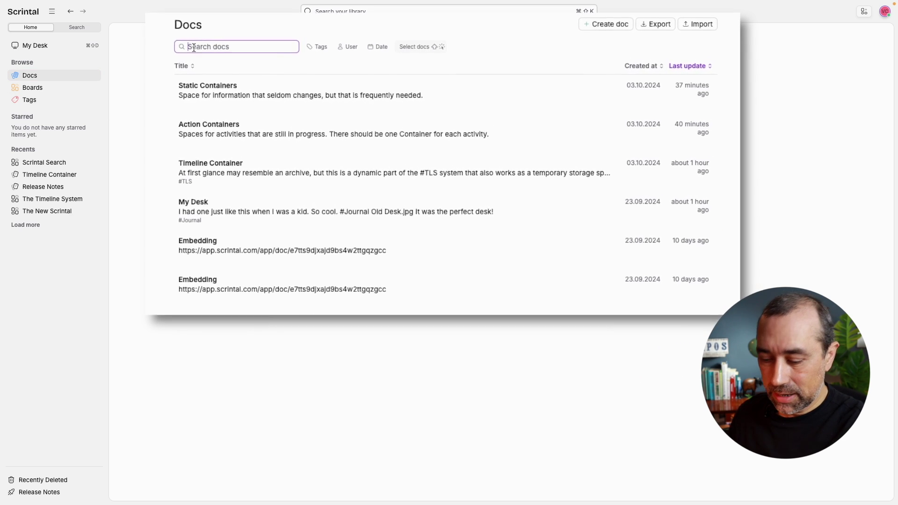
text(desk)
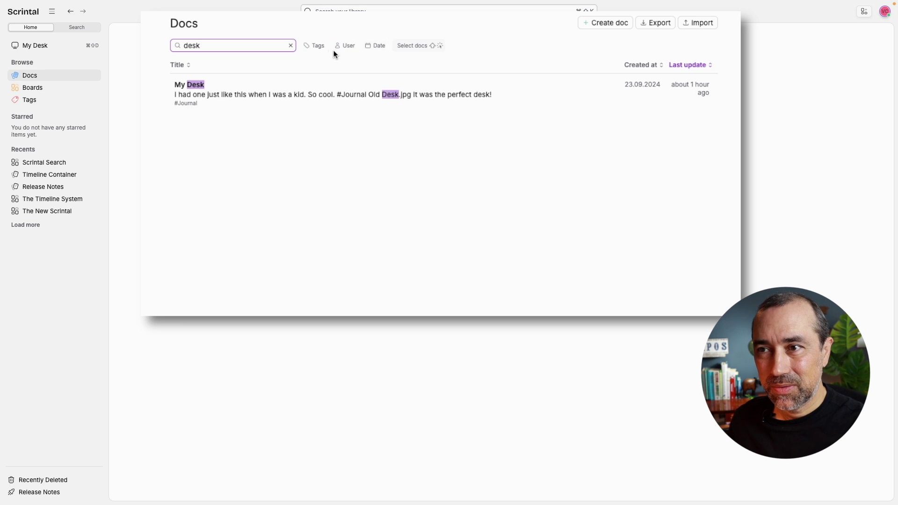
click(290, 45)
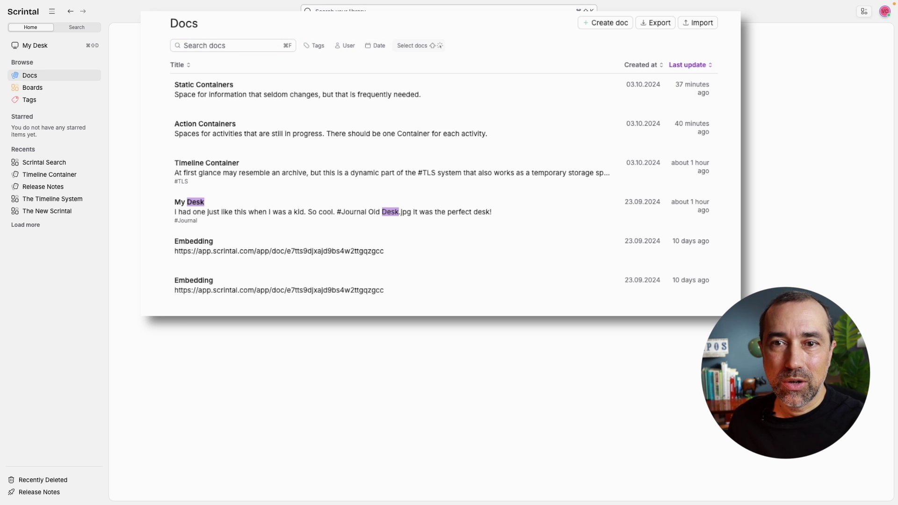
Step: Filter the Boards list by "search" down to the Scrintal Search board, then move to the Tags list
click(73, 88)
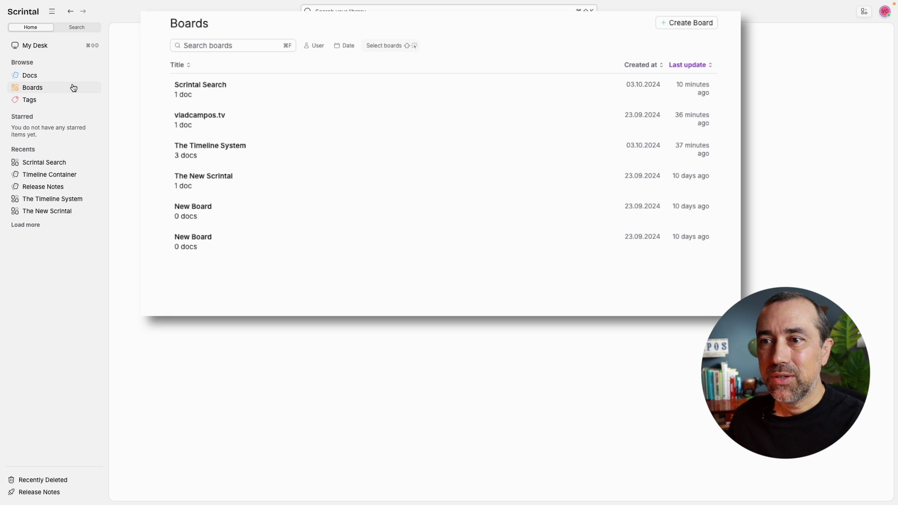
click(216, 48)
text(search)
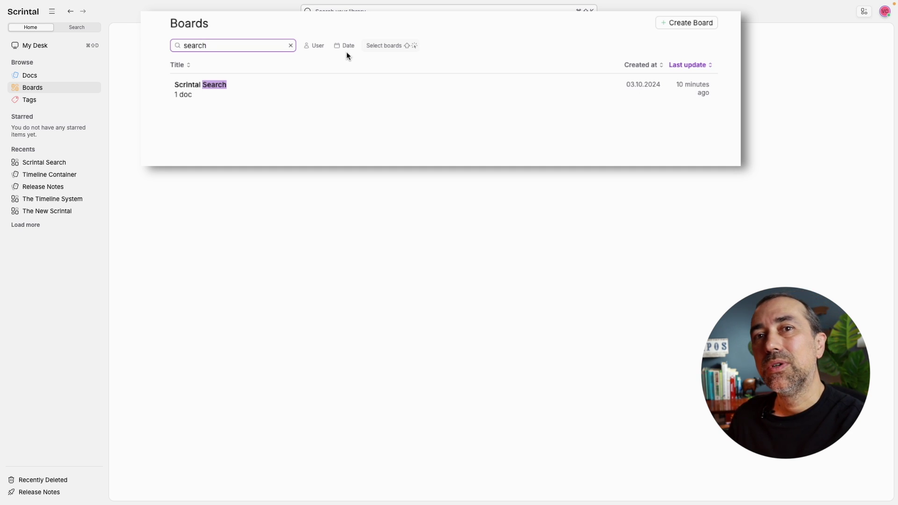
click(181, 131)
click(67, 105)
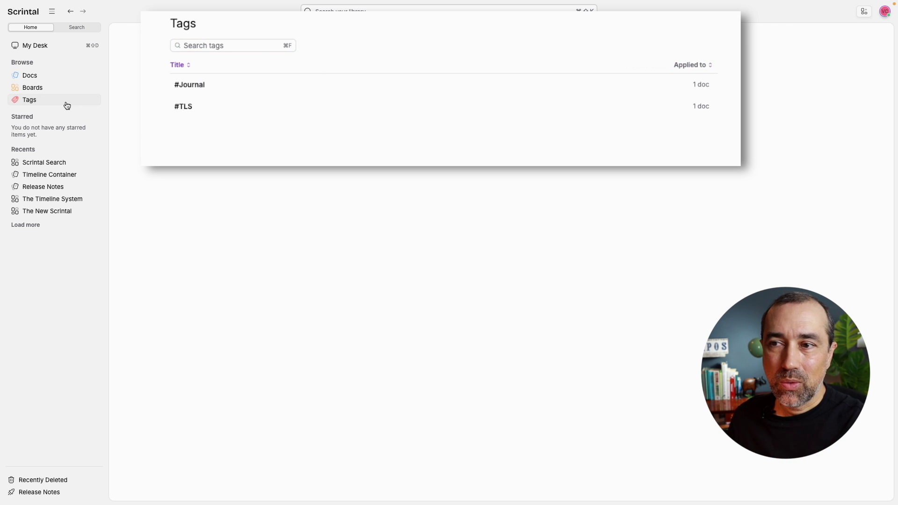
Step: Filter the Tags list by "#TLS" and show its tagged docs, revealing Timeline Container
click(206, 49)
text(#TLS)
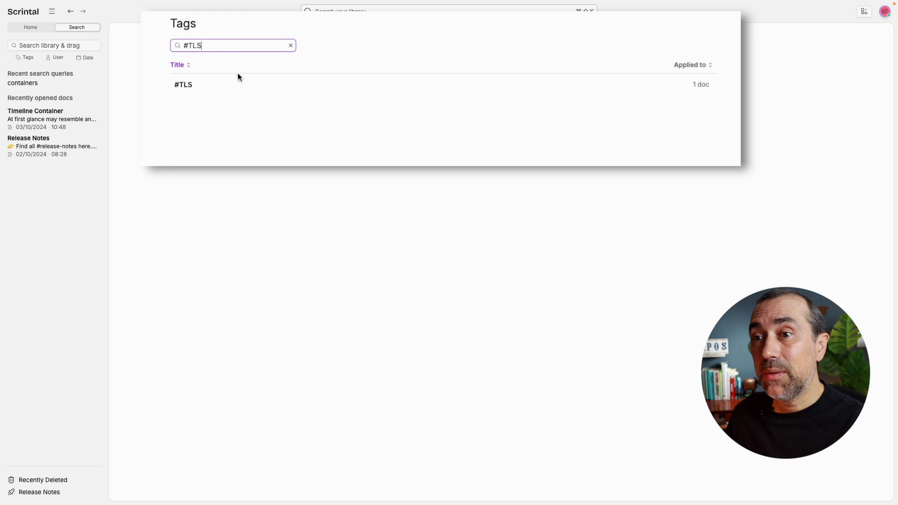
click(236, 86)
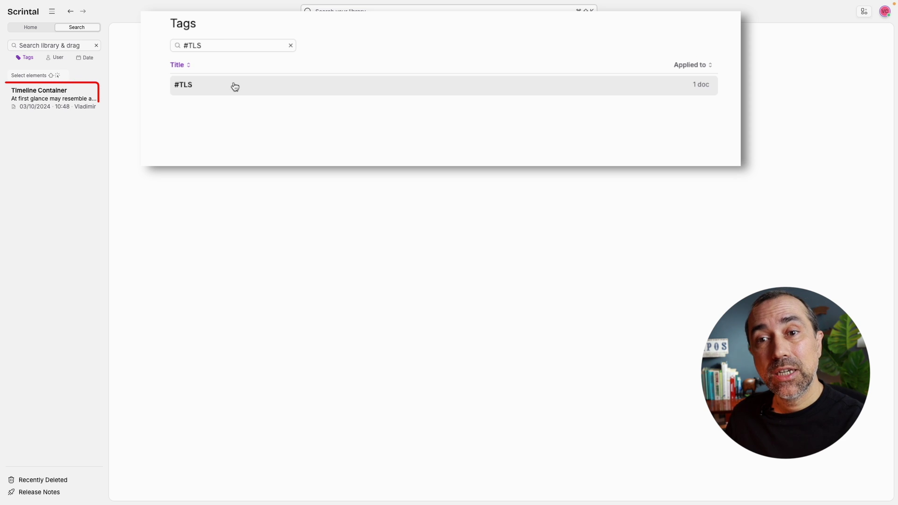